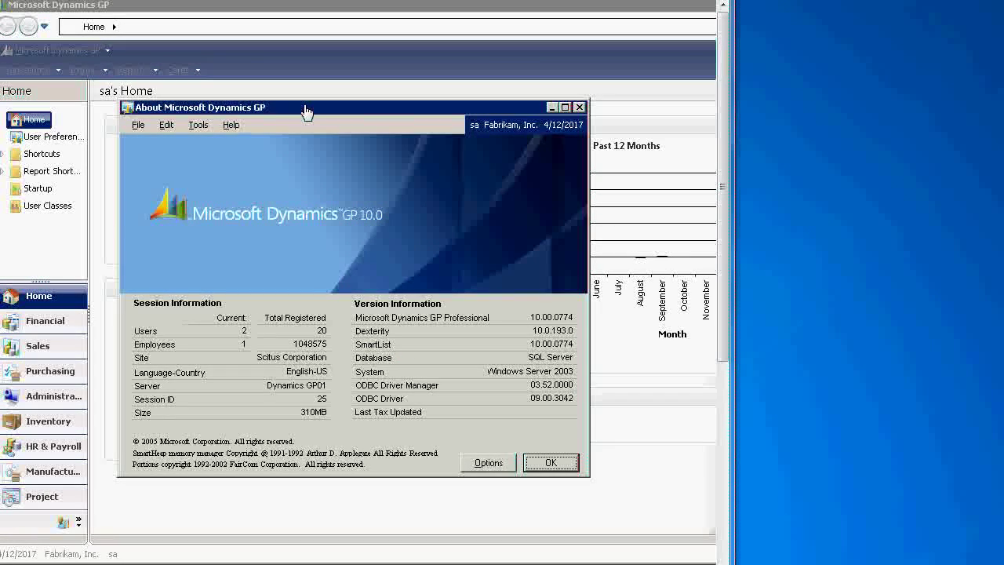
# Move the About Microsoft Dynamics GP window aside and close it with OK.
pyautogui.moveTo(306, 112); pyautogui.dragTo(350, 111)
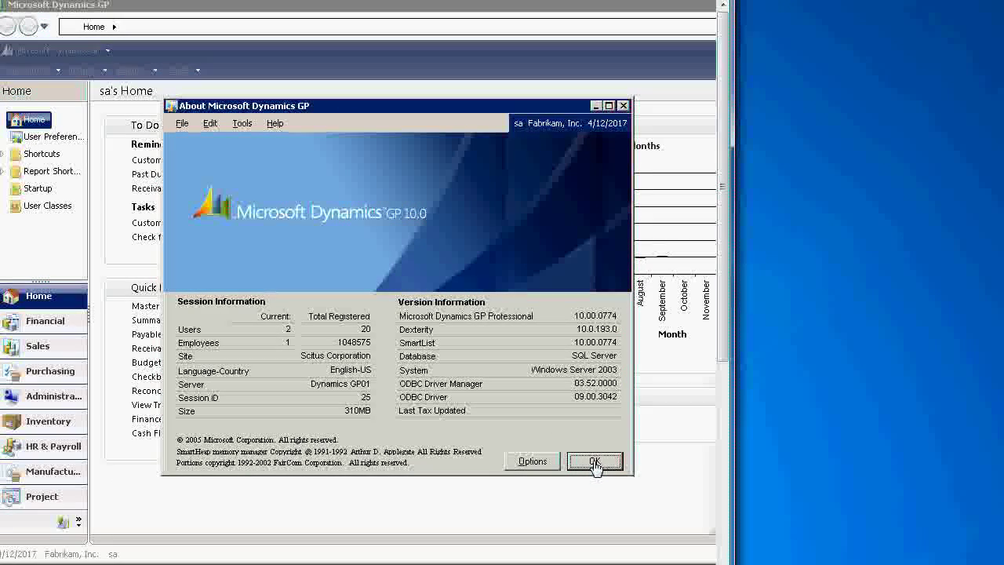
pyautogui.click(595, 463)
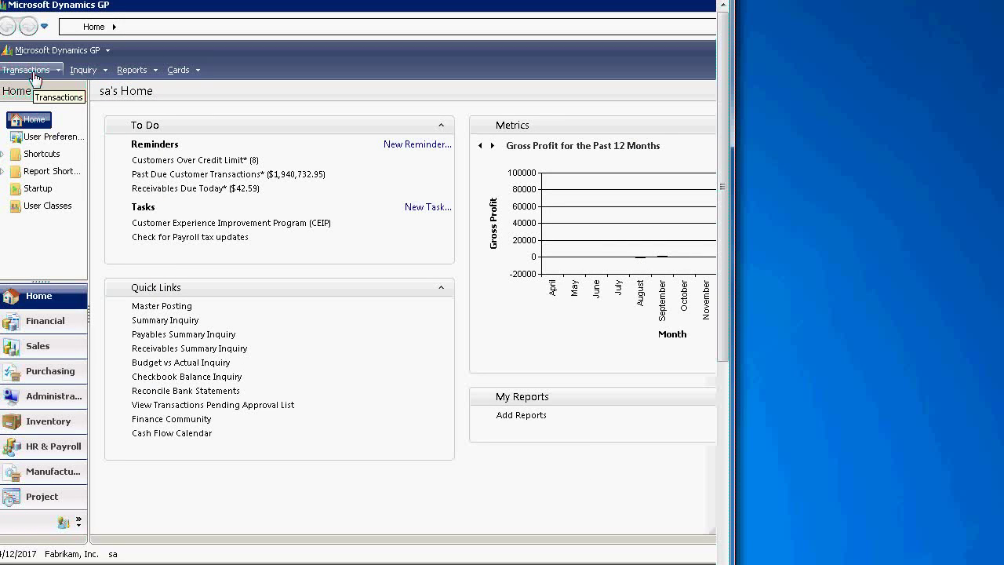
# Open Sales Transaction Entry from Sales and load Invoice INVS3019 via the Document No. lookup.
pyautogui.click(46, 349)
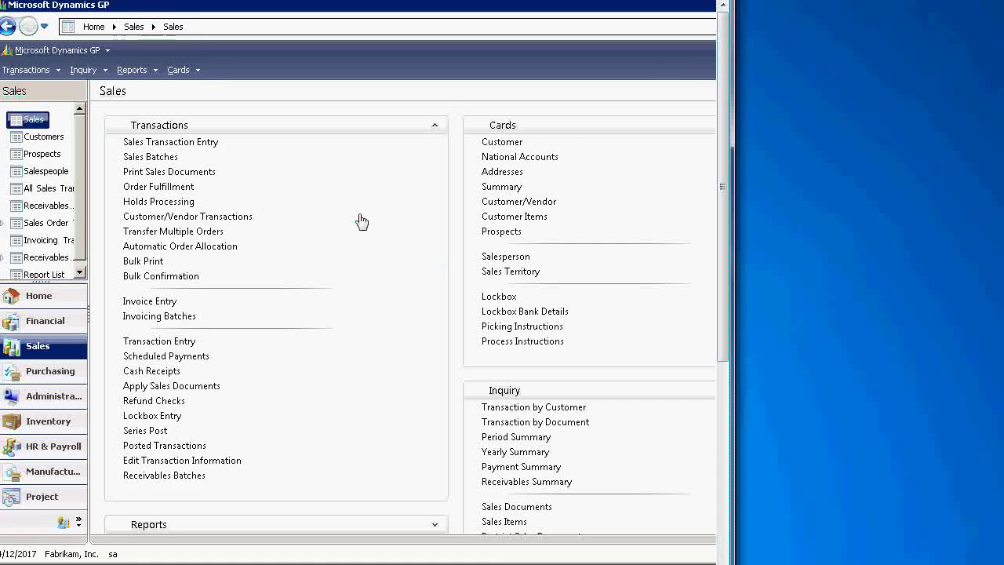
pyautogui.click(170, 142)
pyautogui.moveTo(331, 163); pyautogui.dragTo(206, 83)
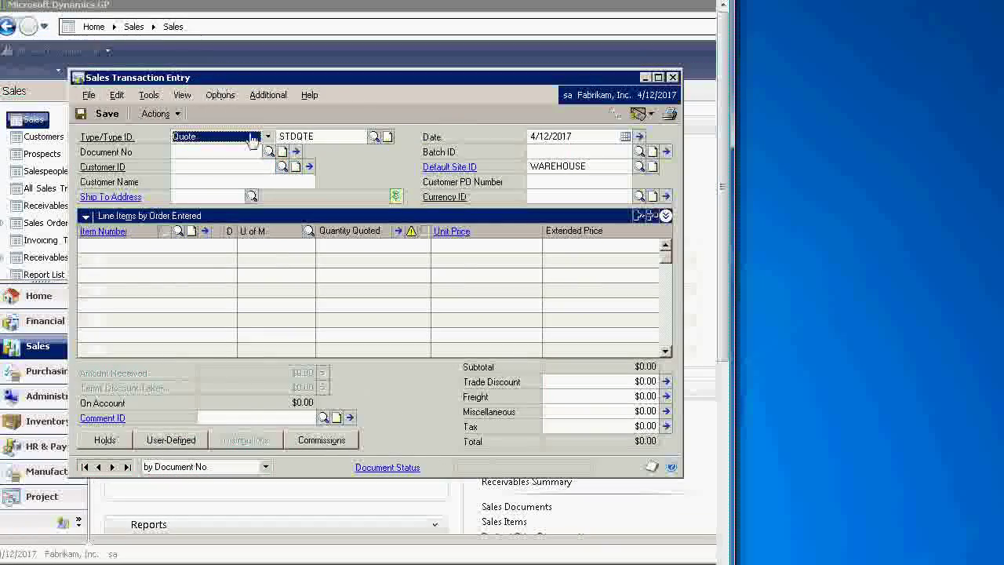
pyautogui.click(269, 136)
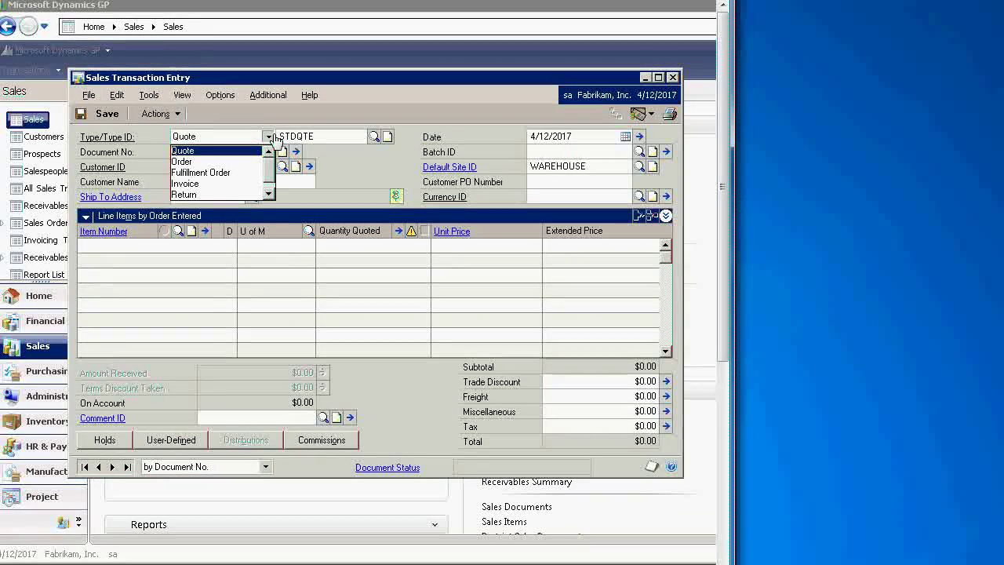
pyautogui.click(223, 184)
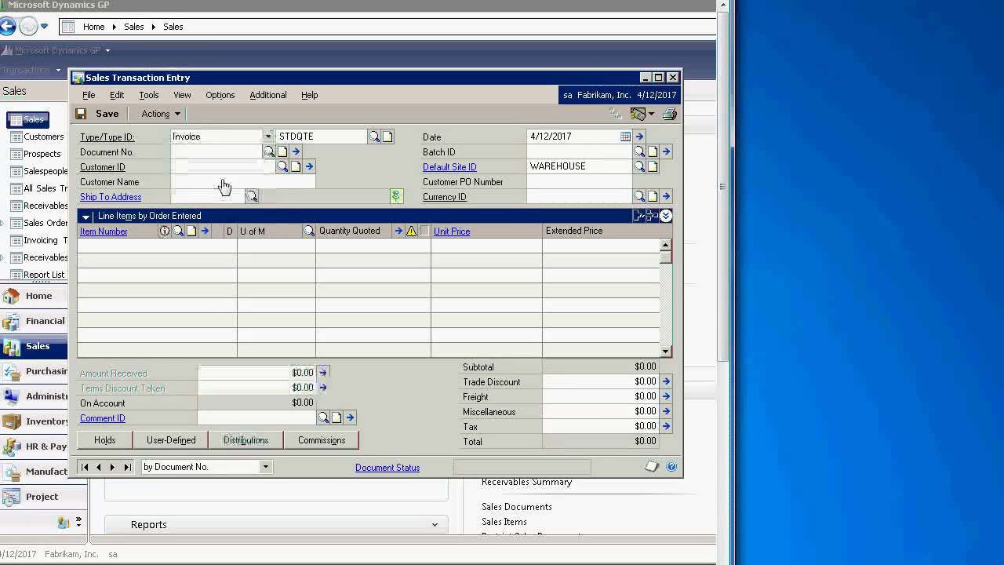
pyautogui.click(268, 152)
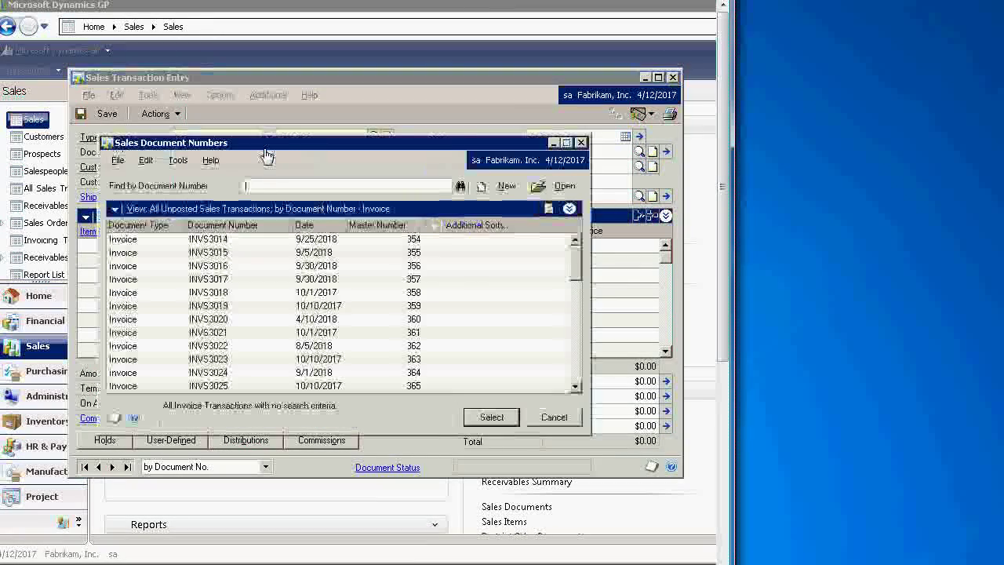
pyautogui.doubleClick(130, 307)
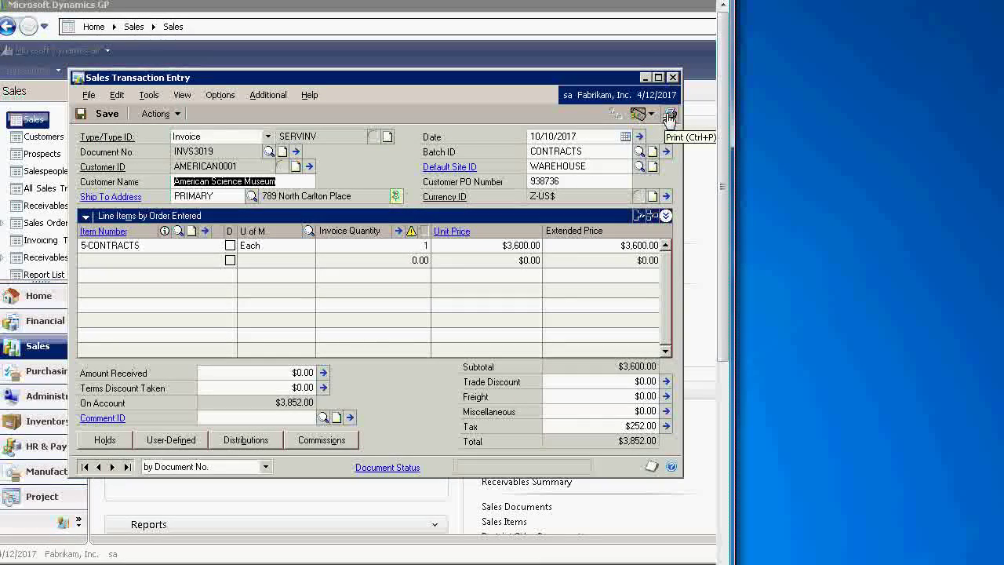
# Print the invoice with Invoices checked and the Blank Paper format.
pyautogui.click(669, 115)
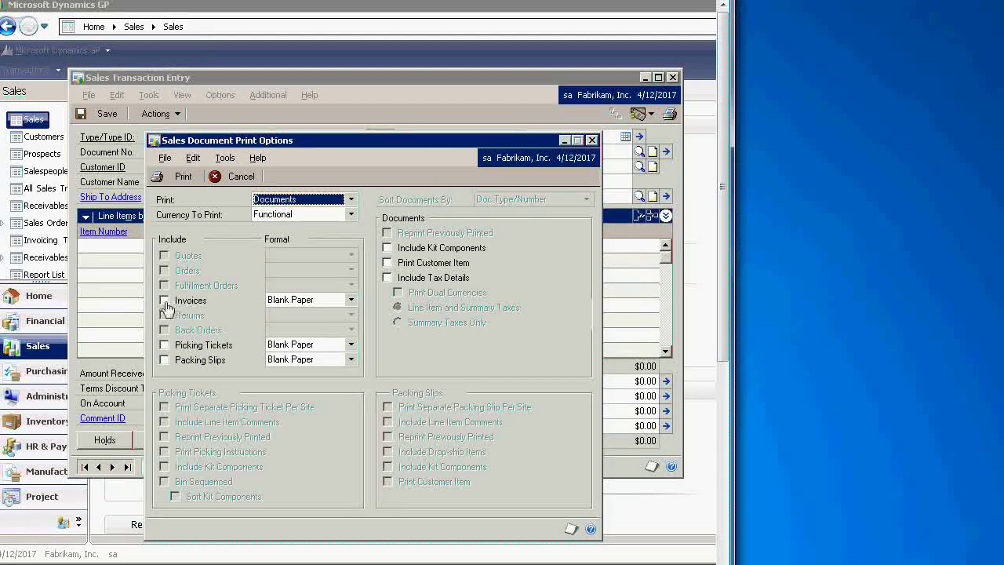
pyautogui.click(164, 301)
pyautogui.click(352, 302)
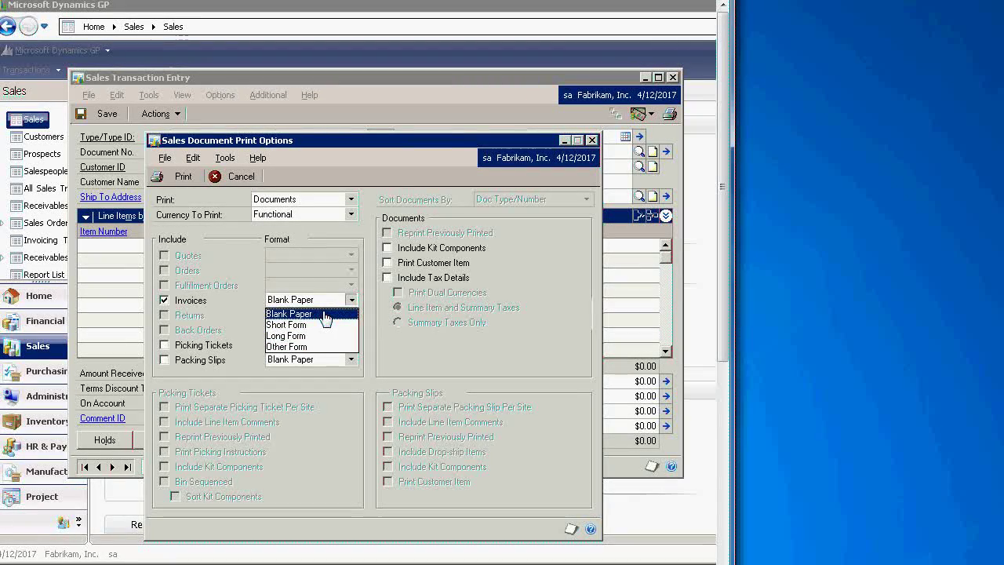
pyautogui.click(326, 313)
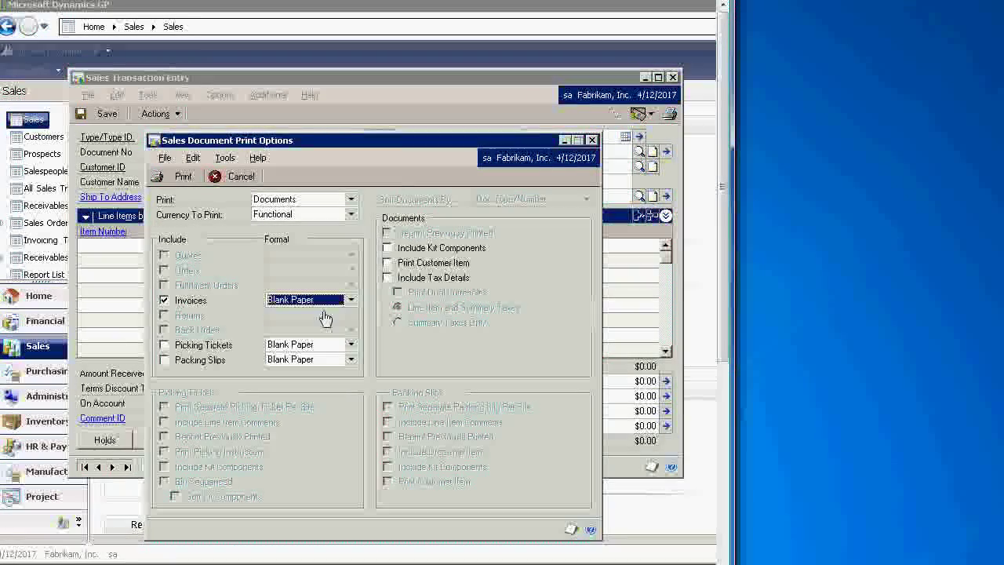
pyautogui.click(181, 178)
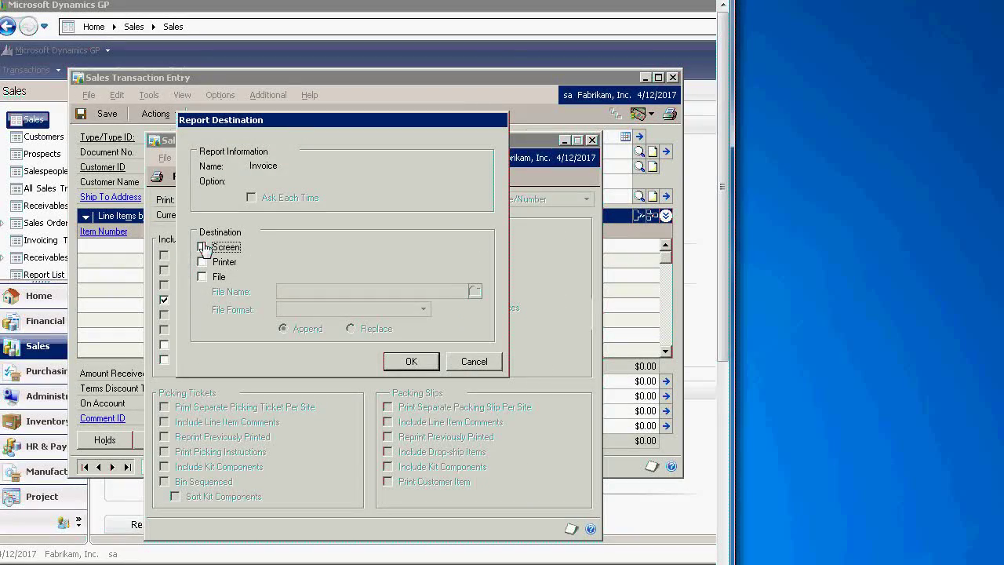
# Send the report to Screen as its destination and confirm.
pyautogui.click(202, 247)
pyautogui.click(411, 361)
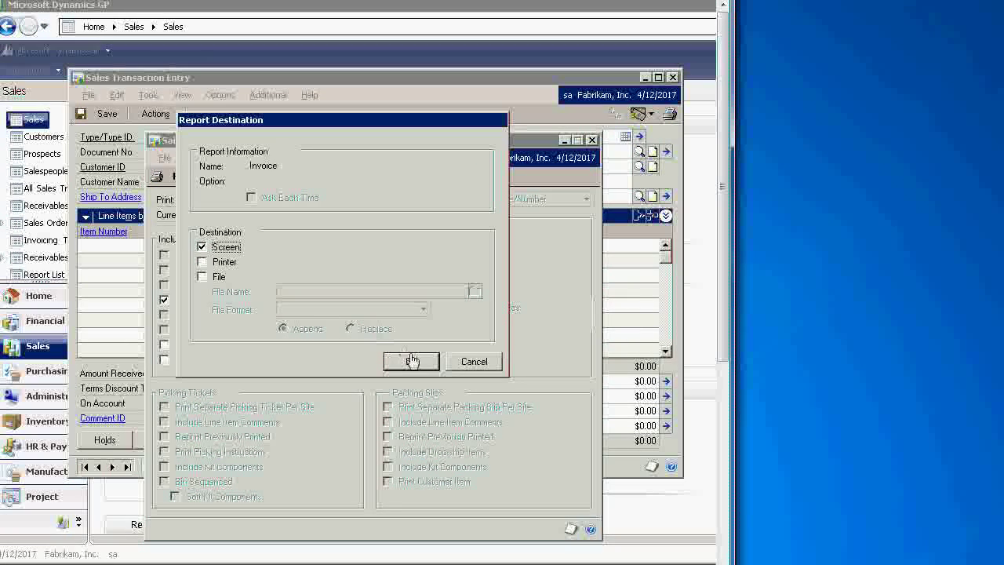
pyautogui.click(403, 359)
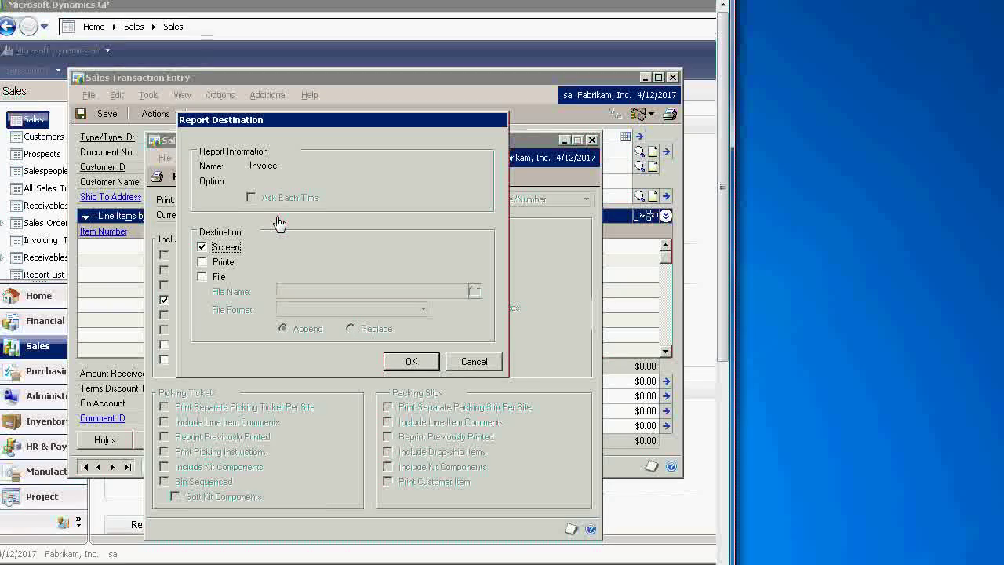
pyautogui.click(411, 362)
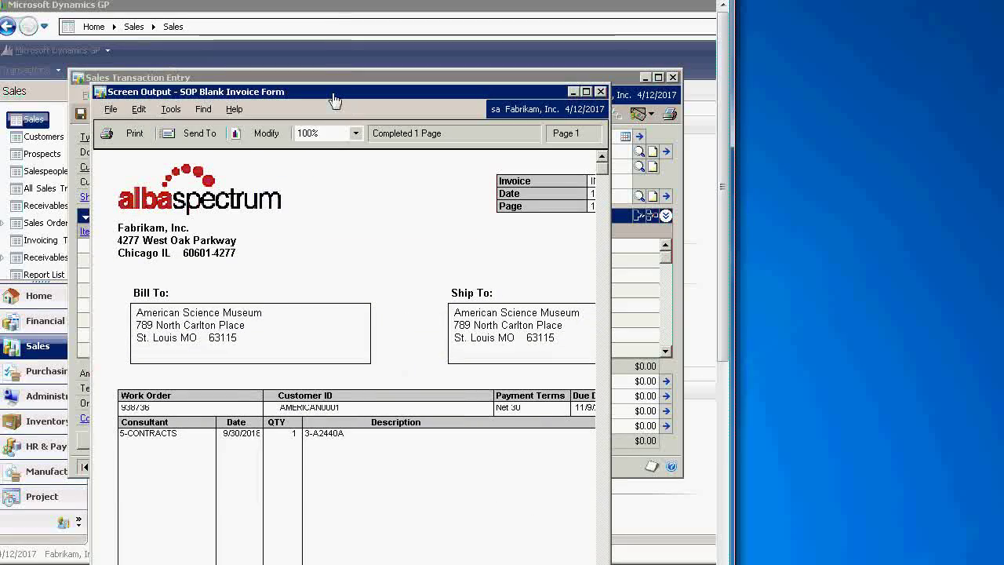
# Widen and reposition the invoice screen output, then open its Tools > Customize menu.
pyautogui.moveTo(334, 100); pyautogui.dragTo(323, 54)
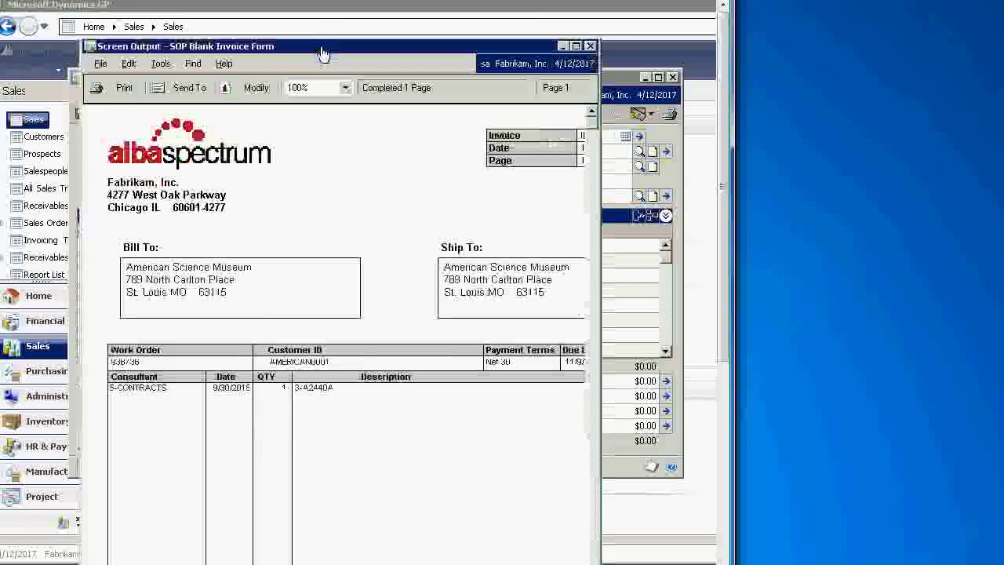
pyautogui.click(601, 361)
pyautogui.click(520, 534)
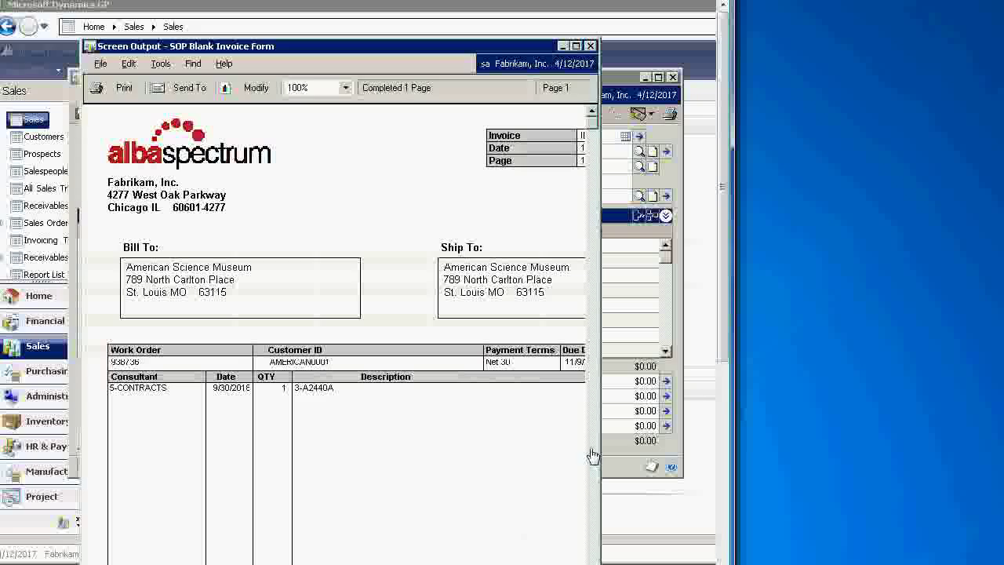
pyautogui.moveTo(601, 448); pyautogui.dragTo(689, 451)
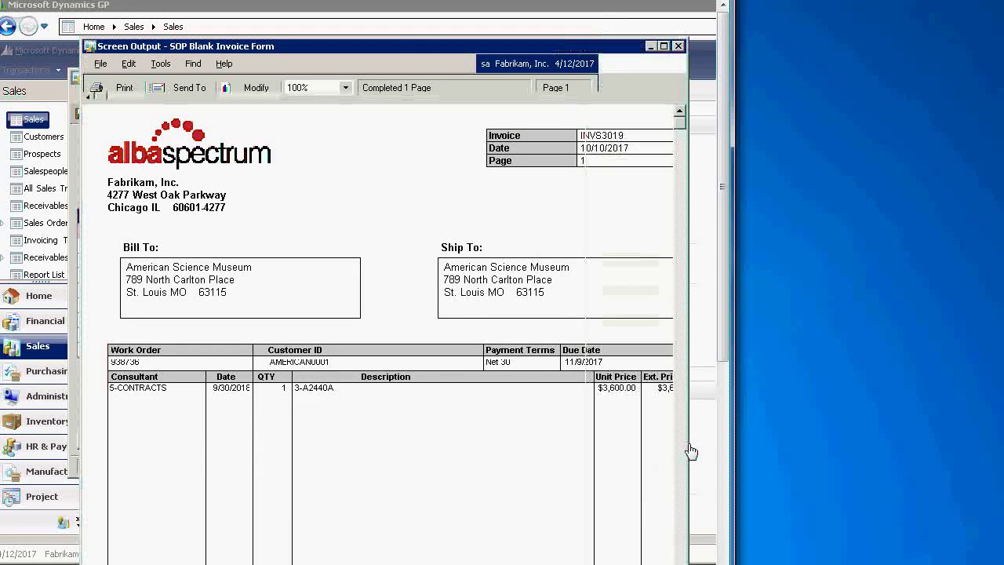
pyautogui.moveTo(346, 51); pyautogui.dragTo(326, 30)
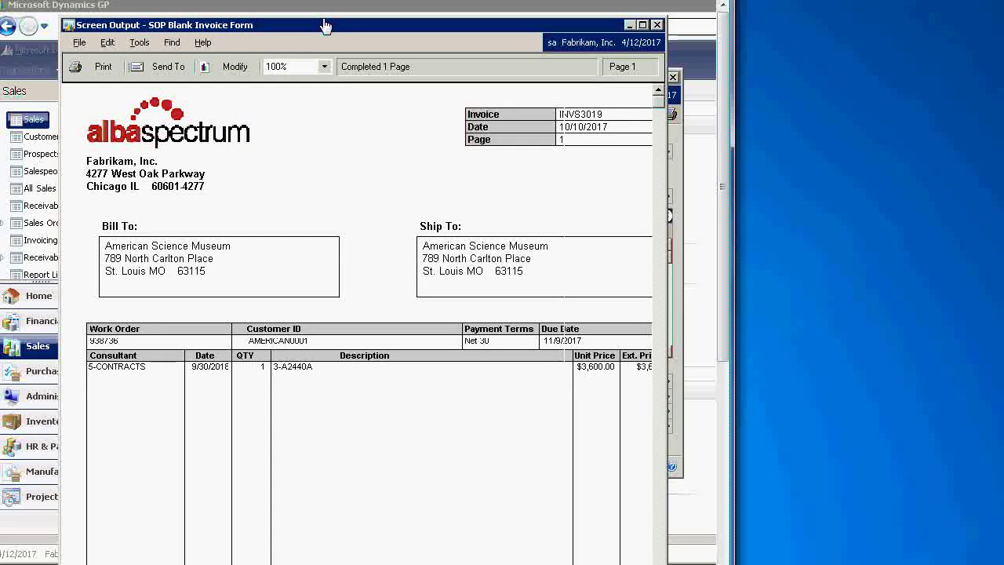
pyautogui.click(139, 44)
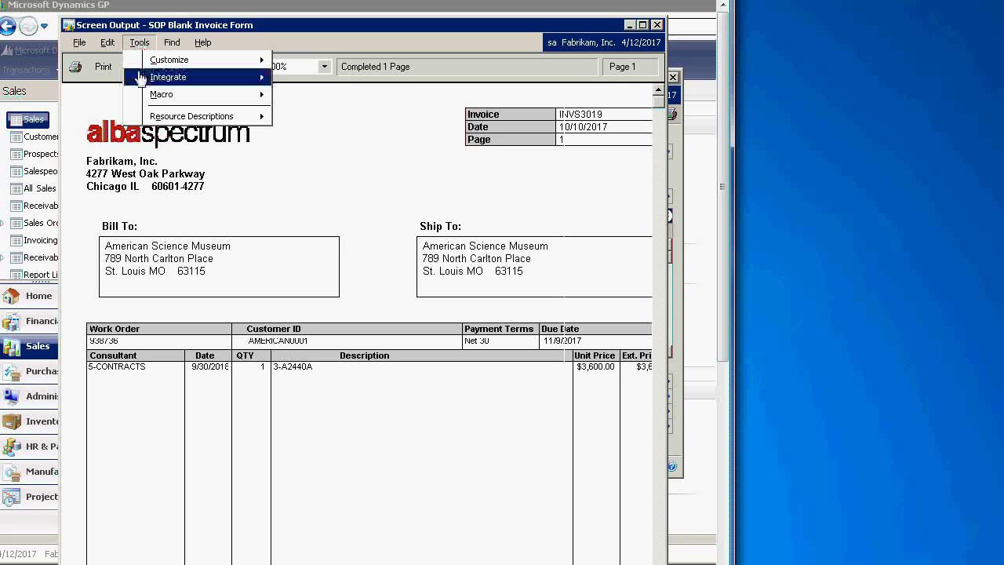
pyautogui.moveTo(151, 62)
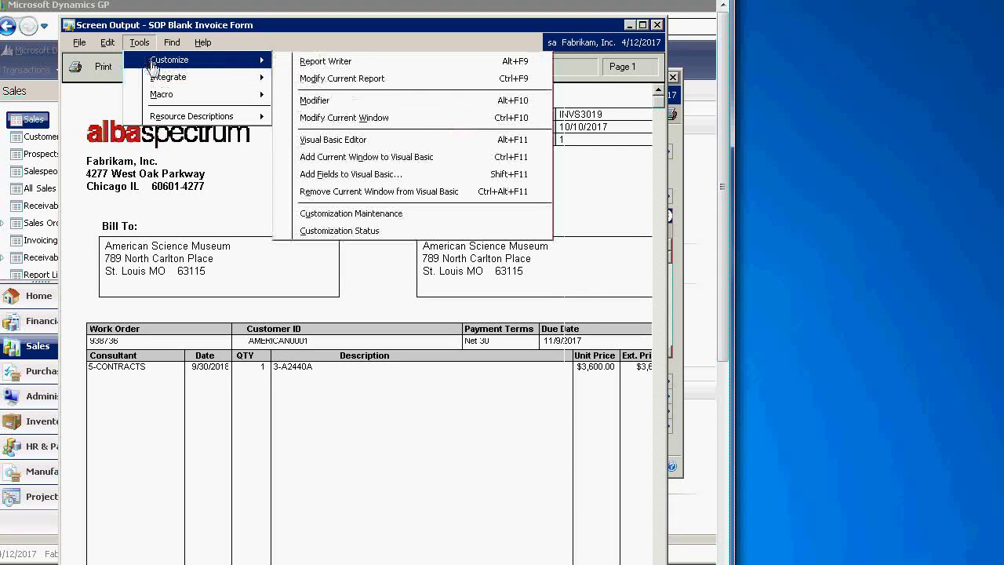
# Choose Modify Current Report to open the SOP Blank Invoice Form layout and scroll through it.
pyautogui.click(346, 79)
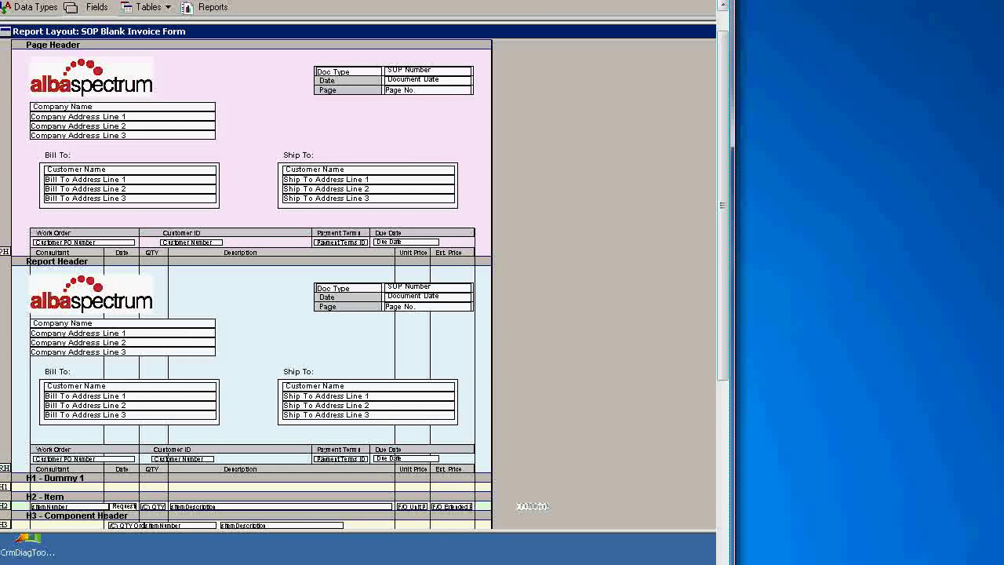
pyautogui.scroll(-3, 508, 181)
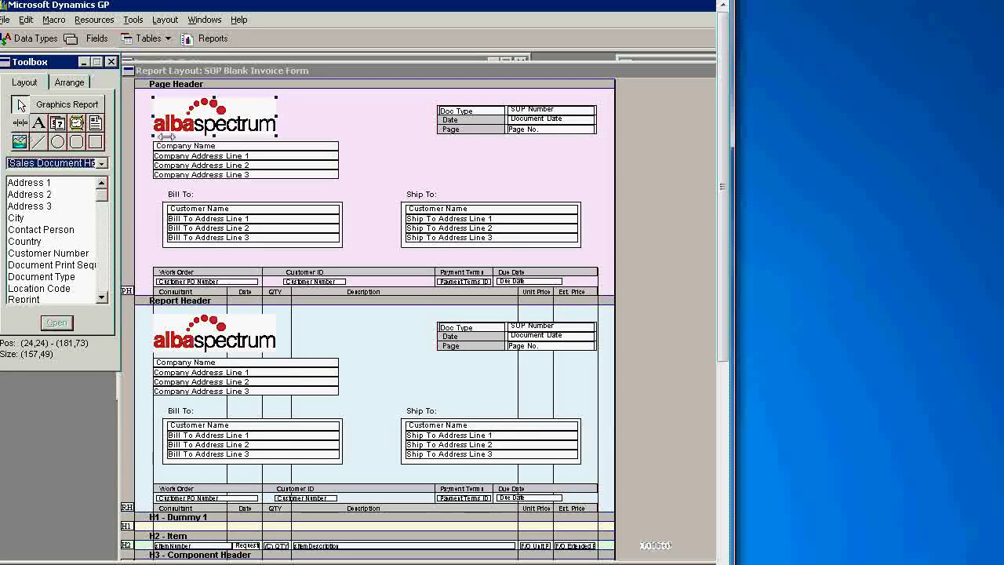
pyautogui.click(152, 123)
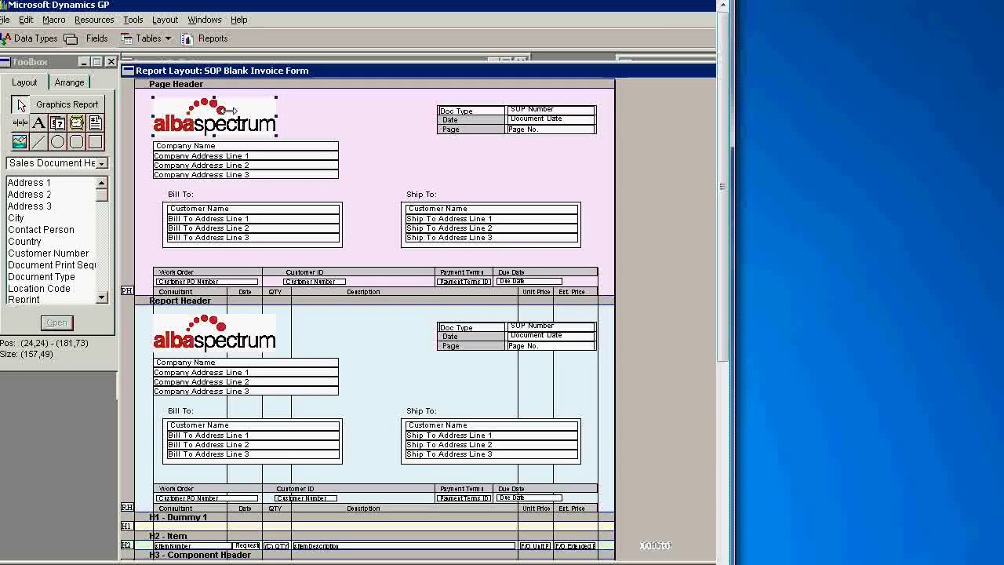
pyautogui.click(39, 61)
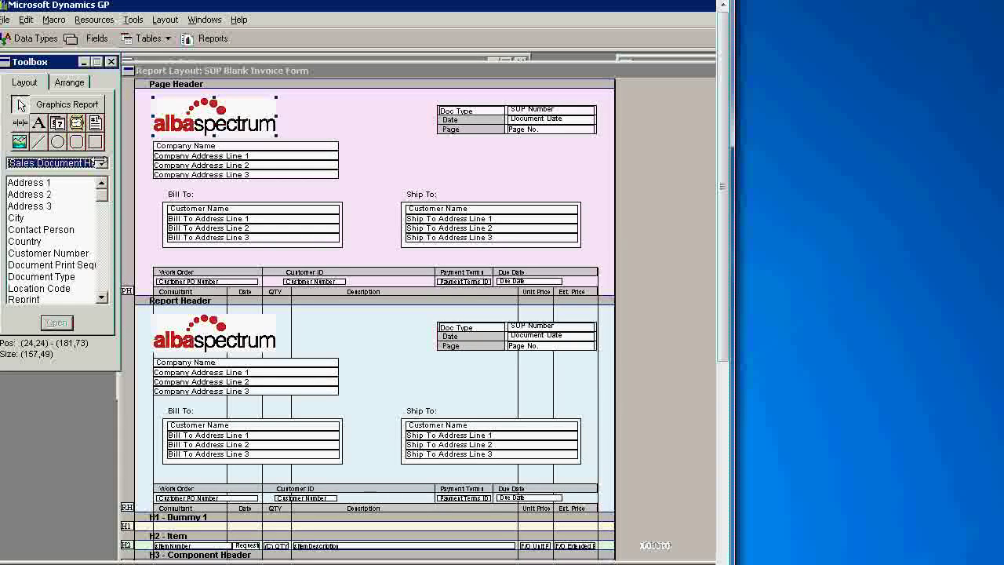
pyautogui.click(330, 186)
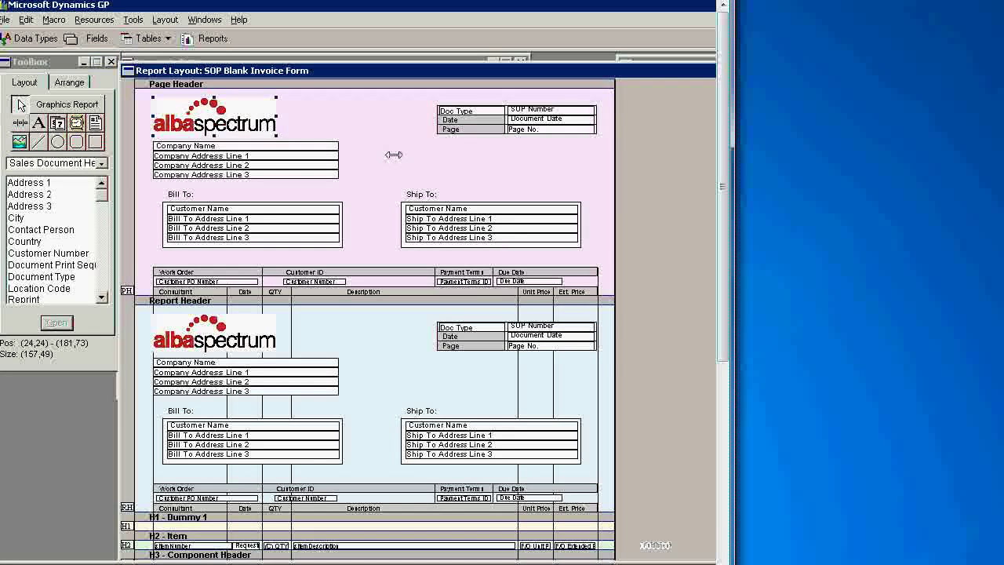
pyautogui.click(102, 162)
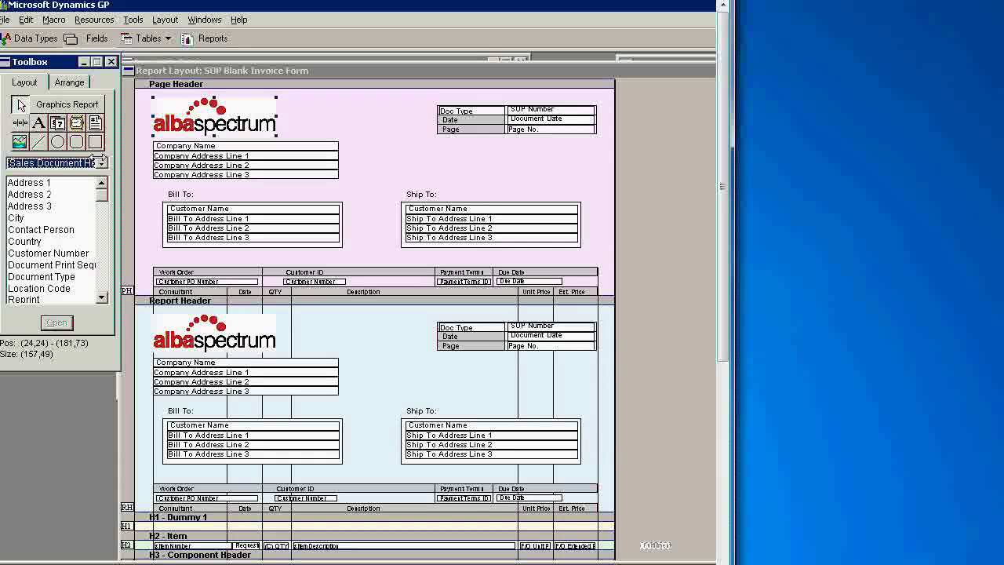
pyautogui.click(126, 282)
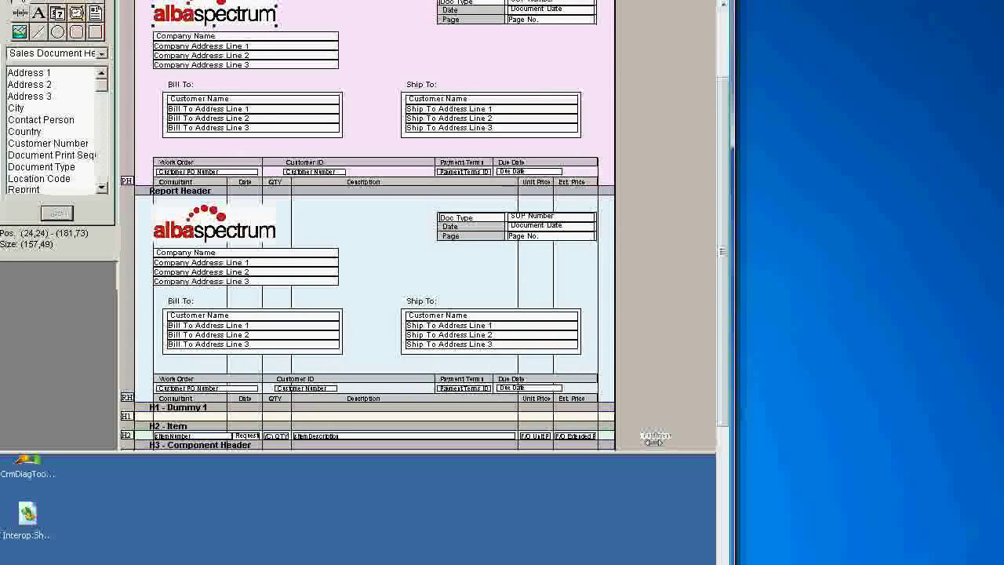
pyautogui.moveTo(679, 454); pyautogui.dragTo(681, 561)
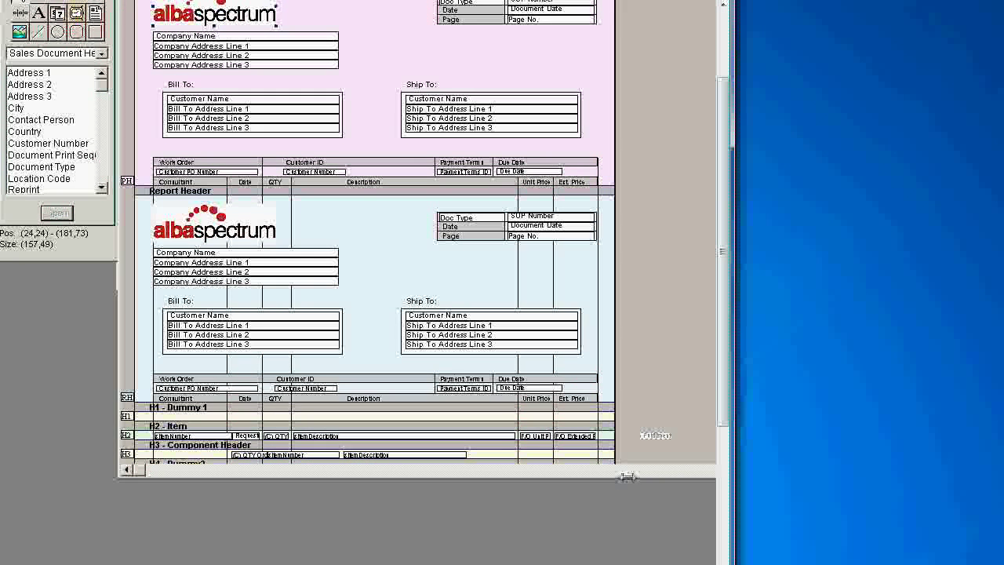
pyautogui.moveTo(624, 482); pyautogui.dragTo(628, 562)
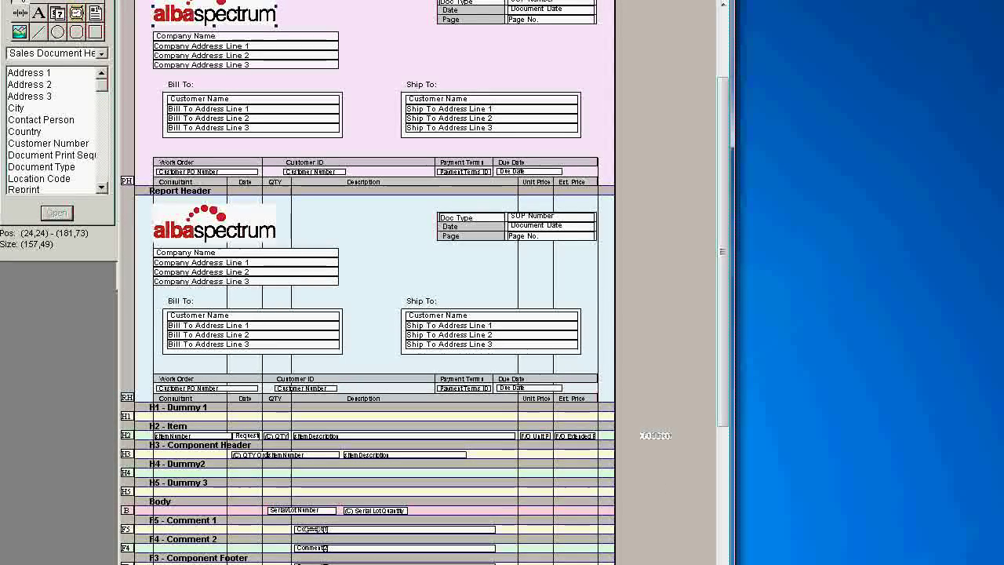
pyautogui.scroll(-1, 314, 536)
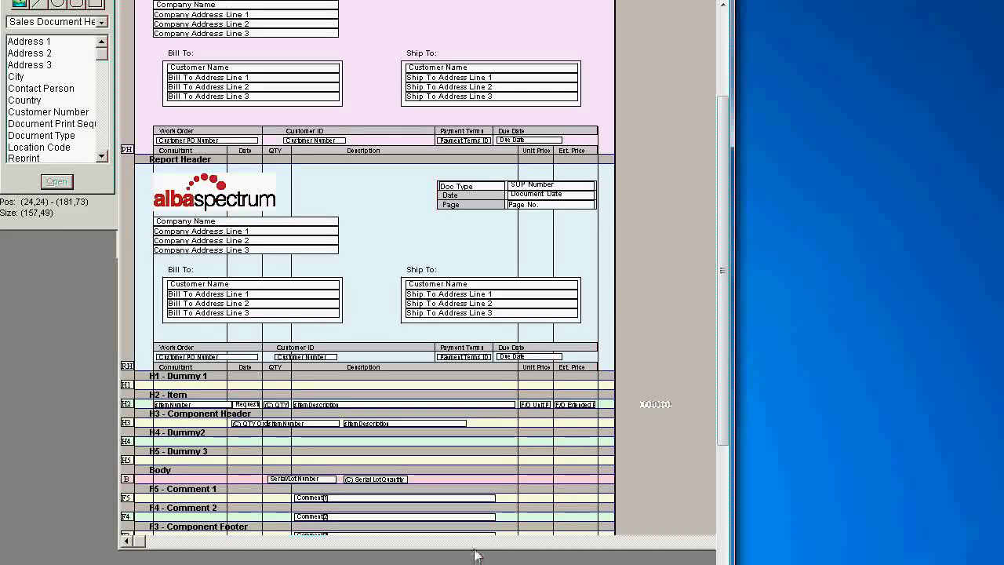
pyautogui.moveTo(475, 552); pyautogui.dragTo(476, 564)
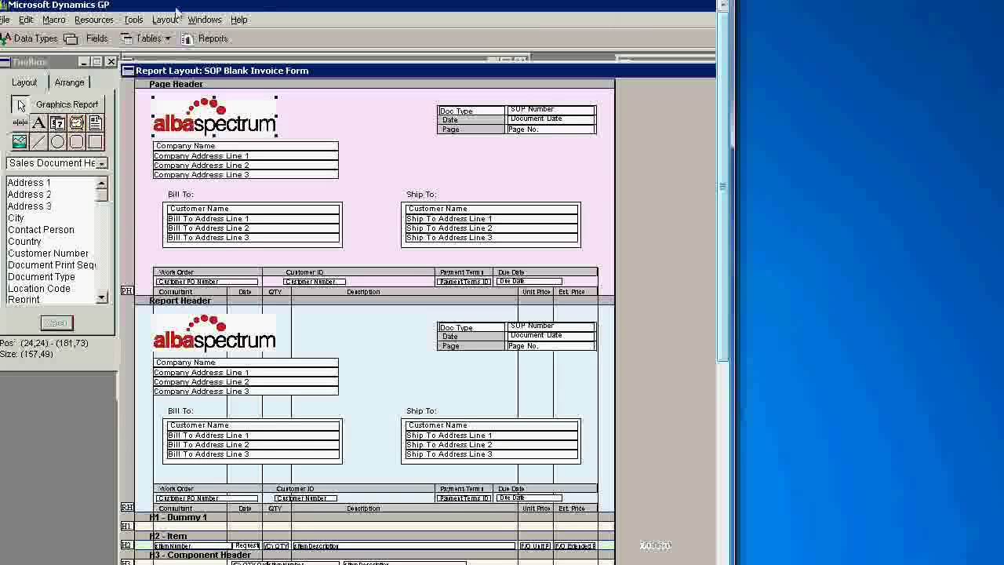
# Exit Report Writer through File > Microsoft Dynamics GP to return to Dynamics GP.
pyautogui.click(720, 27)
pyautogui.click(4, 20)
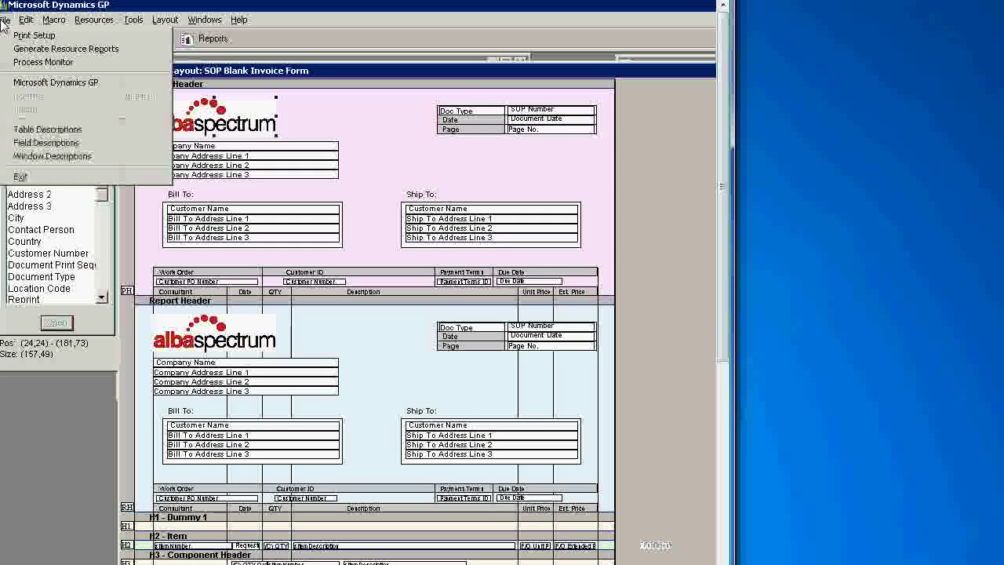
pyautogui.click(32, 83)
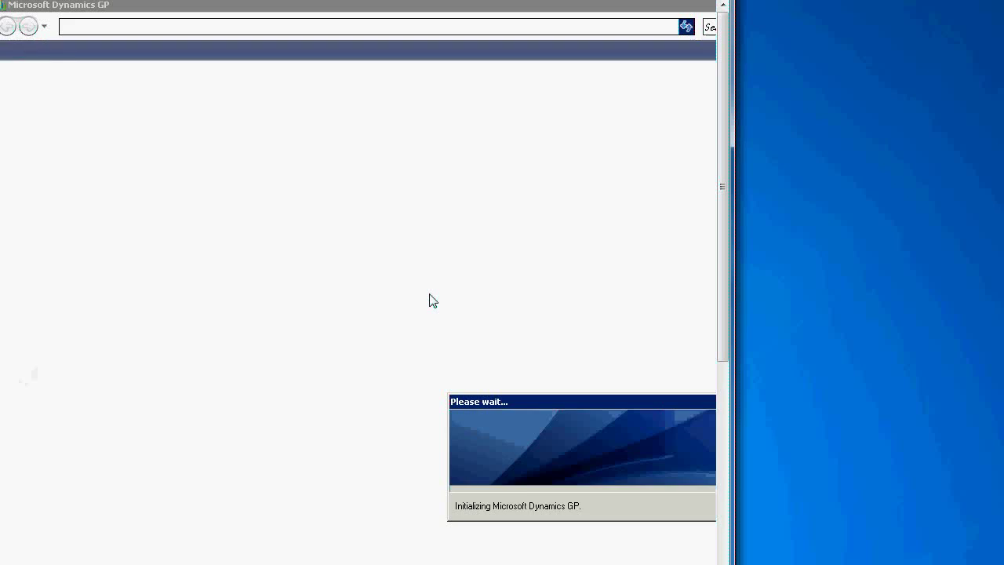